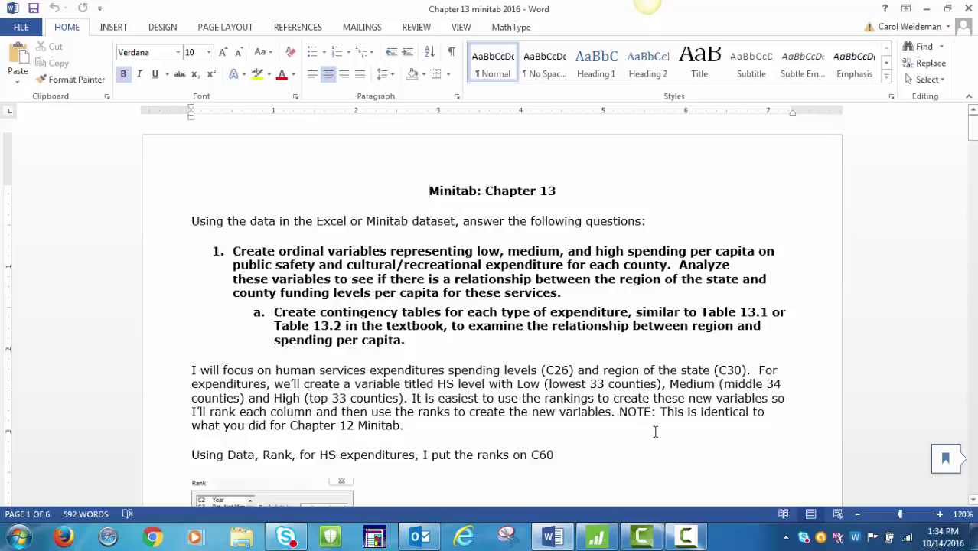
# Read through the question 1 instructions on ranking HS expenditures, recoding the ranks to text, and cross tabulating the result
pyautogui.scroll(-4, 655, 432)
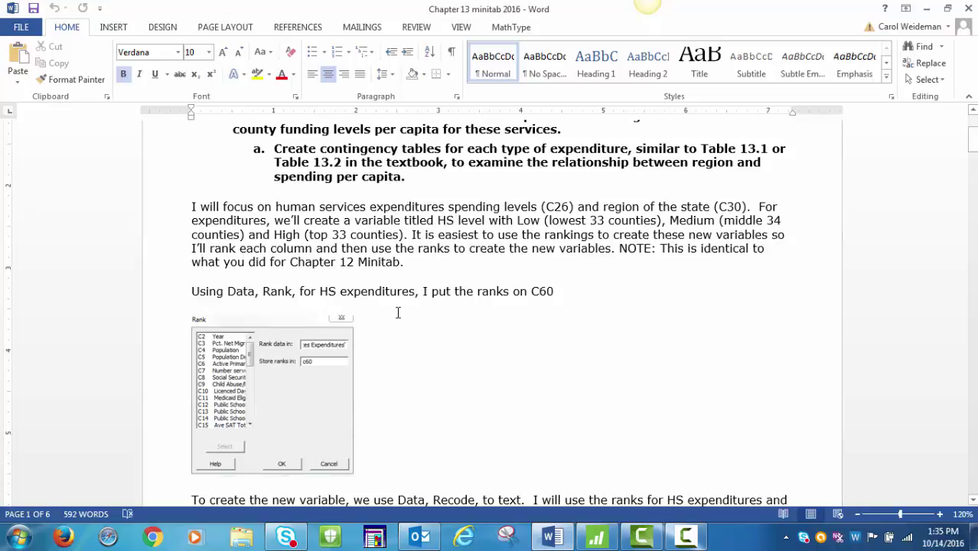
pyautogui.scroll(-2, 531, 325)
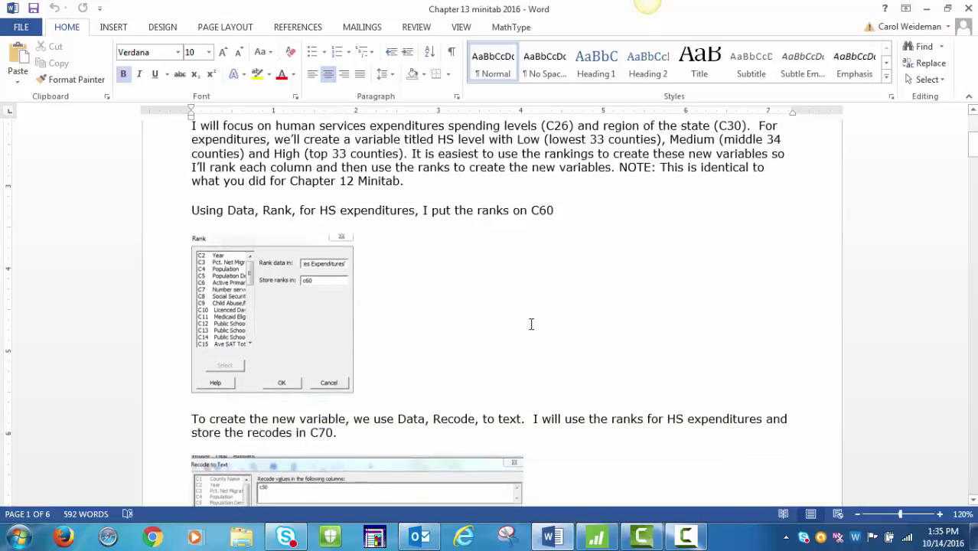
pyautogui.scroll(-5, 531, 324)
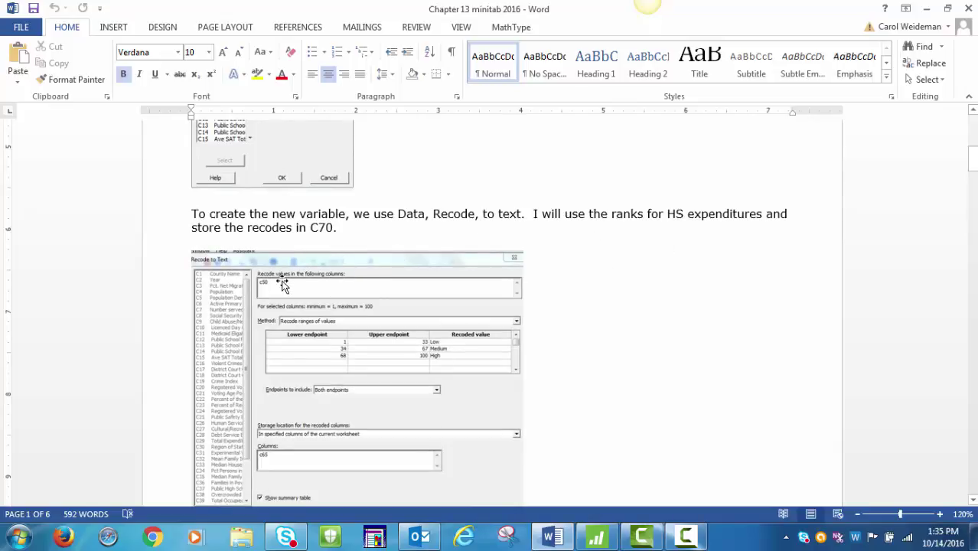
pyautogui.scroll(-5, 605, 307)
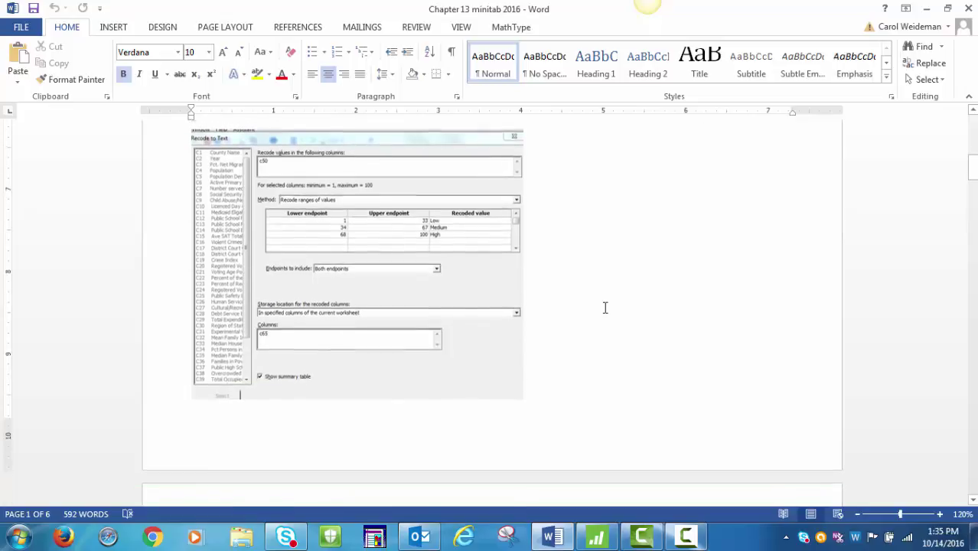
pyautogui.scroll(-6, 604, 306)
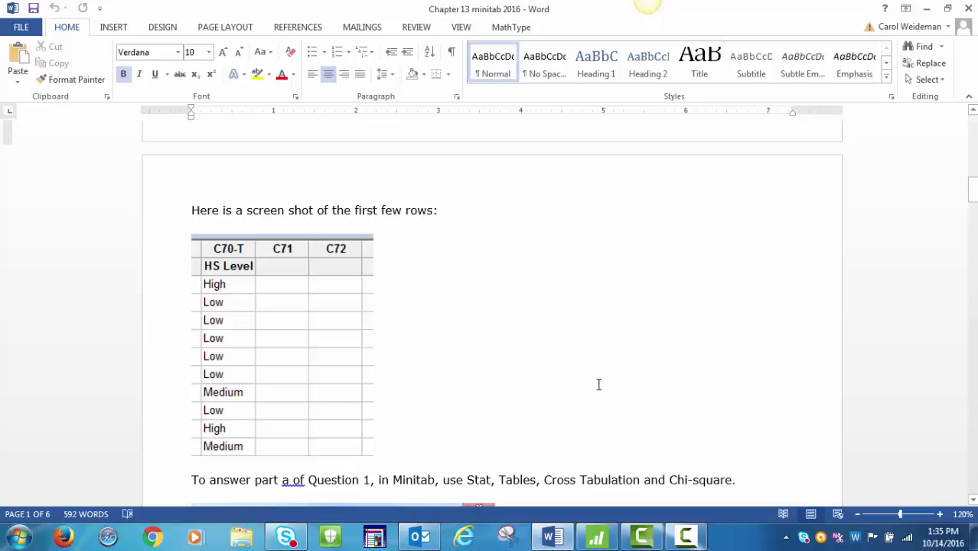
# Switch to Minitab and run Cross Tabulation and Chi-Square with HS Level as rows and Region of State as columns, displaying counts and row percents
pyautogui.click(596, 535)
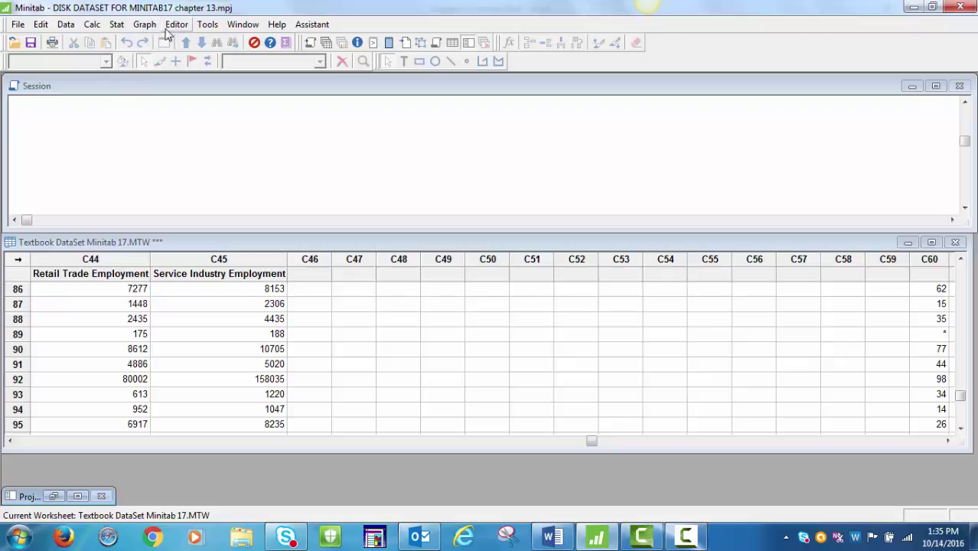
pyautogui.click(117, 25)
pyautogui.moveTo(158, 182)
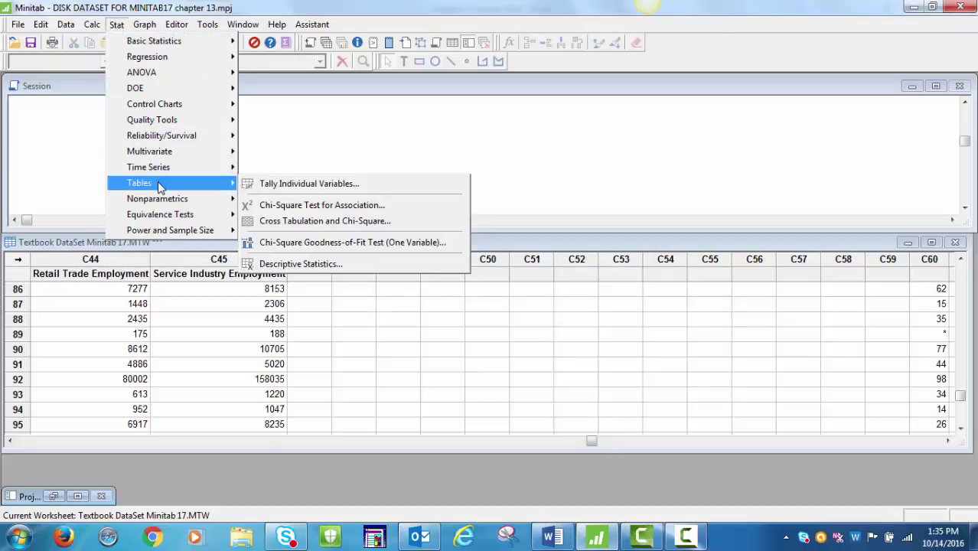
pyautogui.click(304, 222)
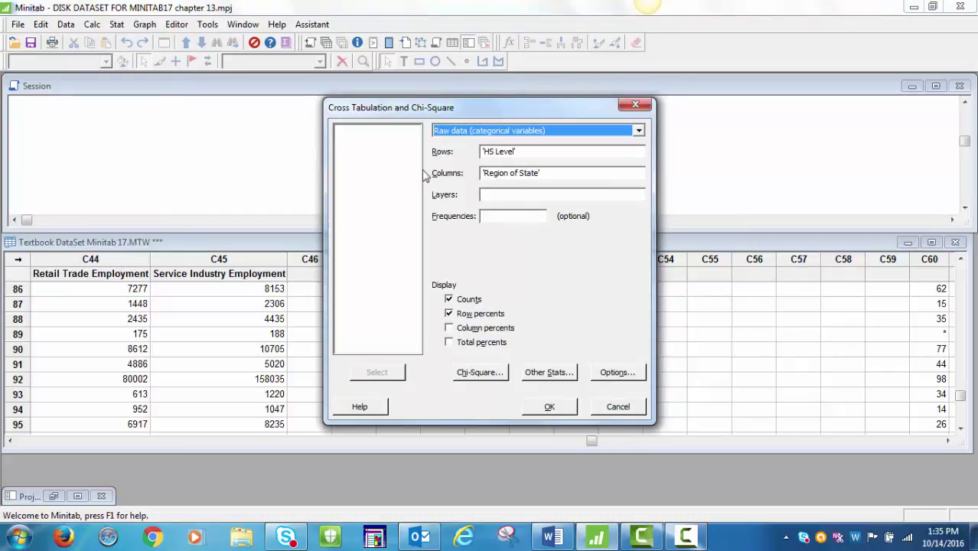
pyautogui.click(536, 153)
pyautogui.moveTo(416, 173); pyautogui.dragTo(439, 287)
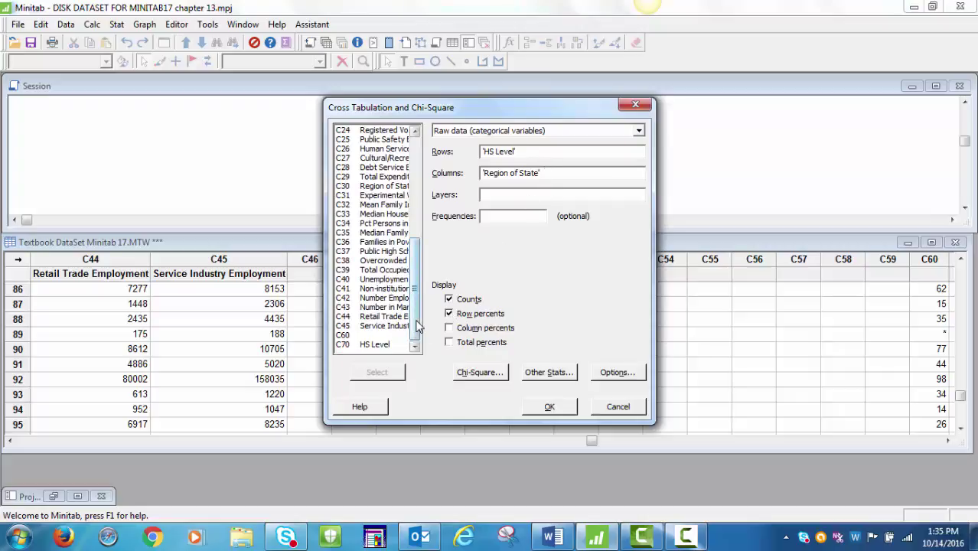
pyautogui.scroll(1, 417, 327)
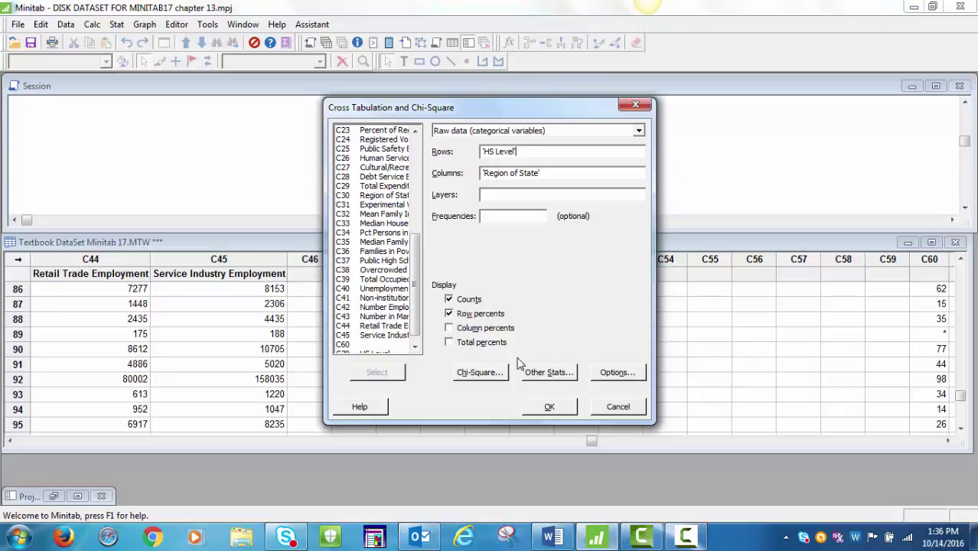
pyautogui.click(544, 411)
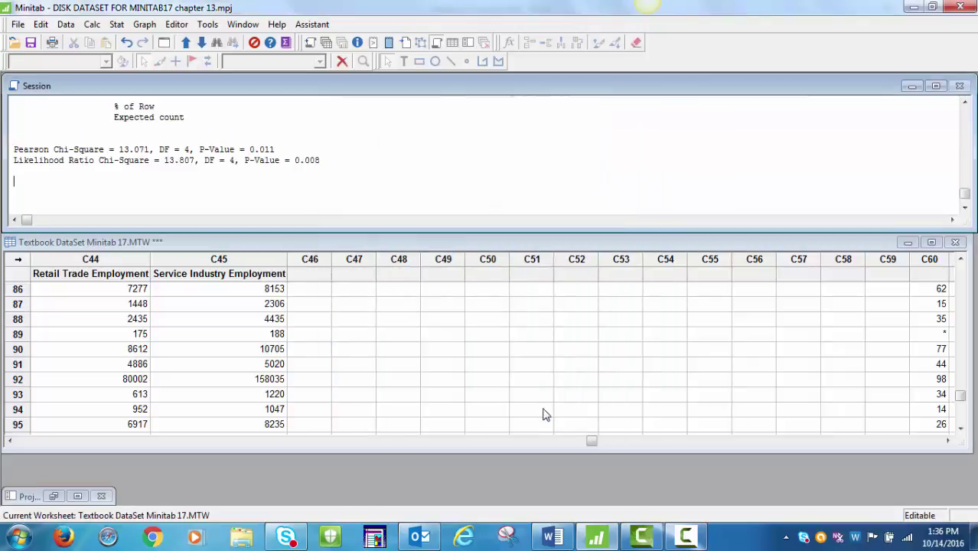
# Enlarge the Session window downward and bring up the start of the tabulated statistics for HS Level by Region of State
pyautogui.moveTo(388, 231); pyautogui.dragTo(398, 300)
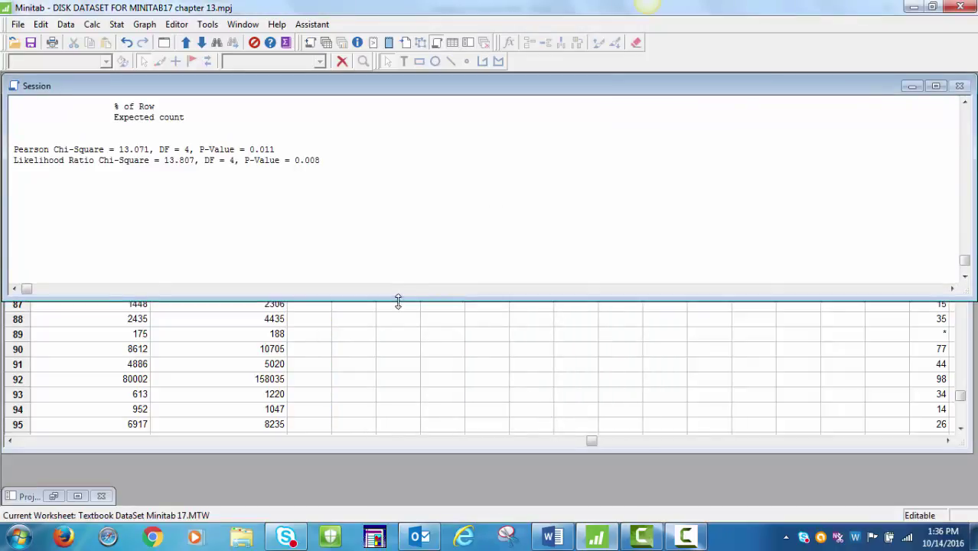
pyautogui.scroll(8, 410, 195)
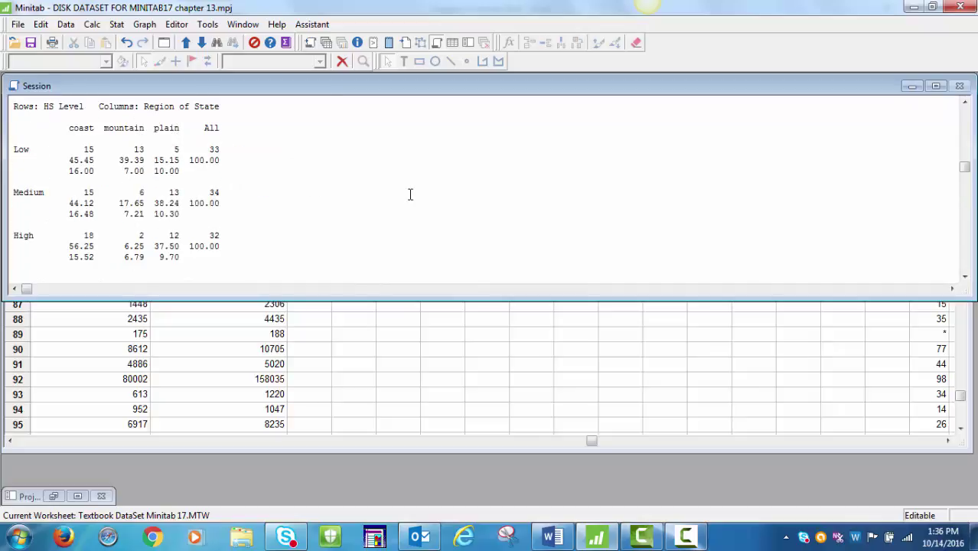
pyautogui.scroll(2, 409, 194)
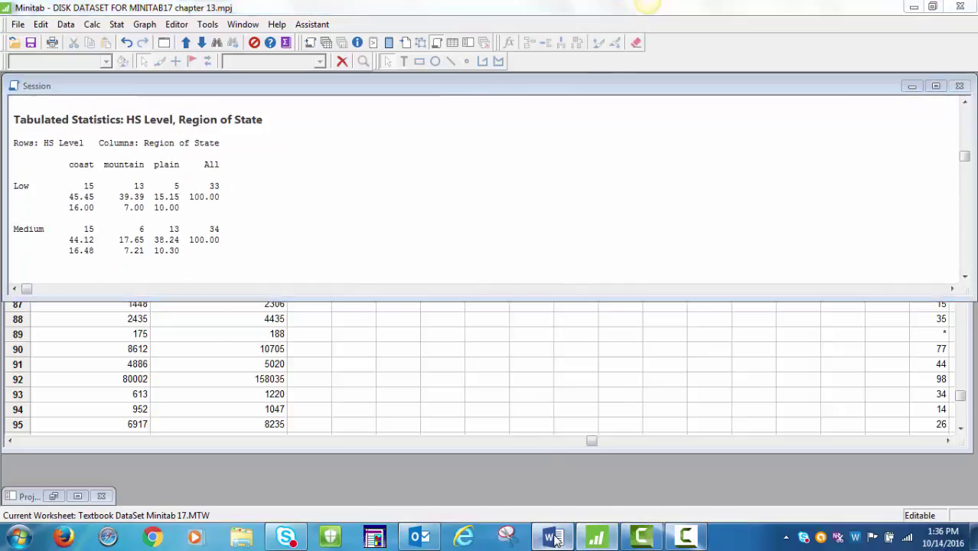
# Switch to the Word document and review the contingency table and the written summary for question 1 part b
pyautogui.click(554, 538)
pyautogui.scroll(-6, 533, 354)
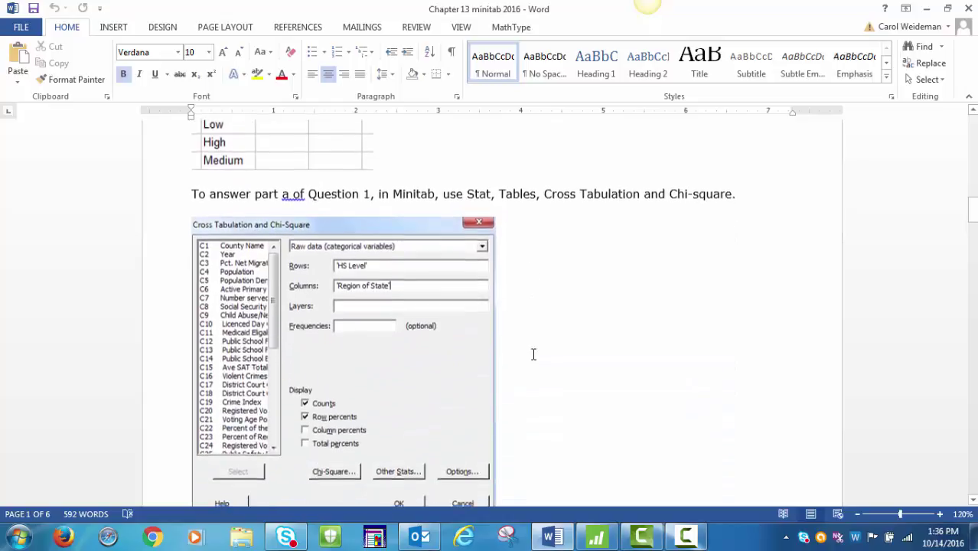
pyautogui.scroll(-15, 533, 355)
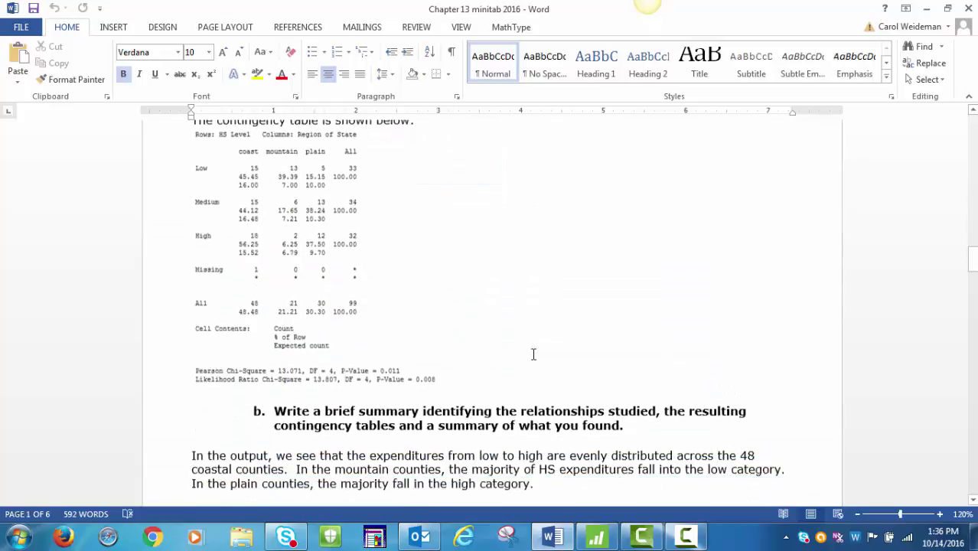
pyautogui.scroll(-1, 533, 354)
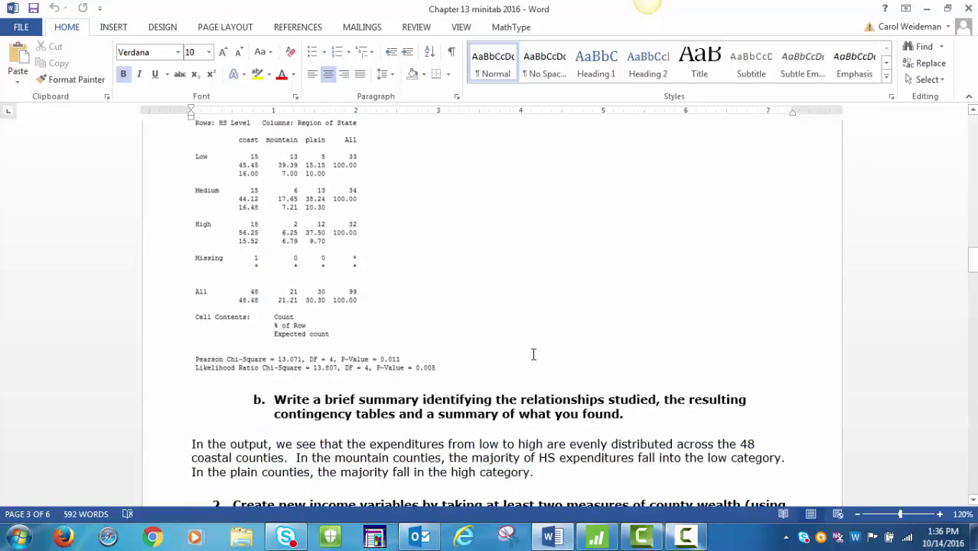
pyautogui.scroll(-1, 533, 355)
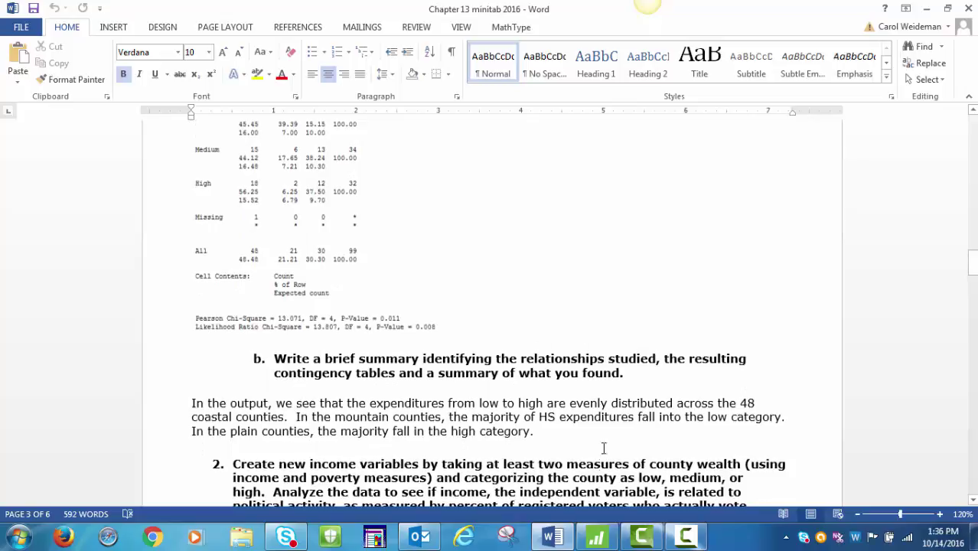
# Return to Minitab and extend the Session window over the worksheet so the contingency table's rows are visible together
pyautogui.click(596, 538)
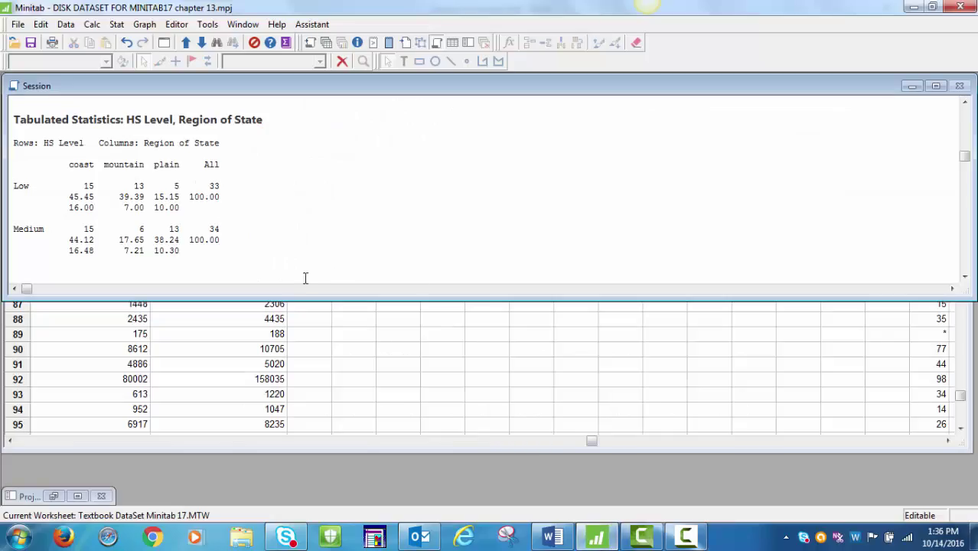
pyautogui.moveTo(304, 300); pyautogui.dragTo(328, 427)
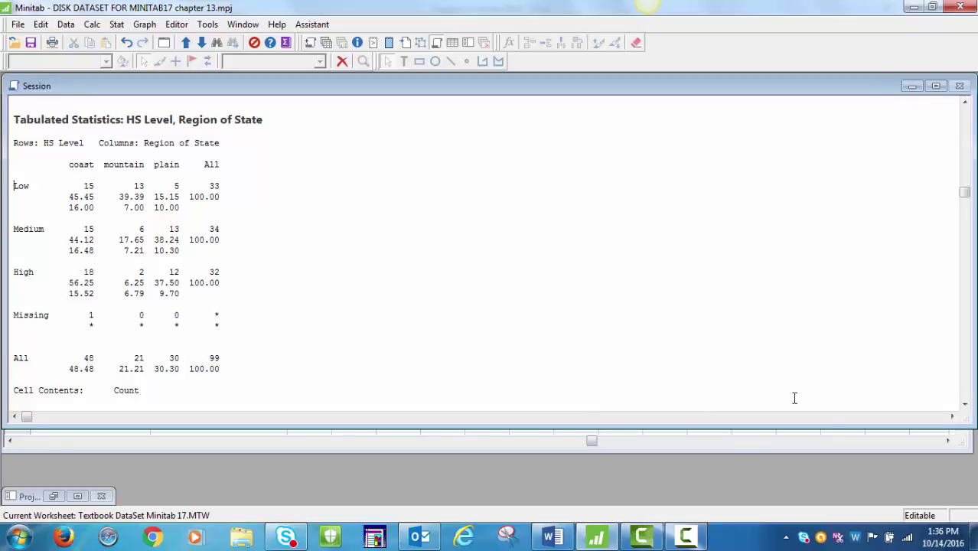
# Switch to Word, read question 2 through its boxplot instructions, and dismiss the incoming mail notification
pyautogui.click(552, 536)
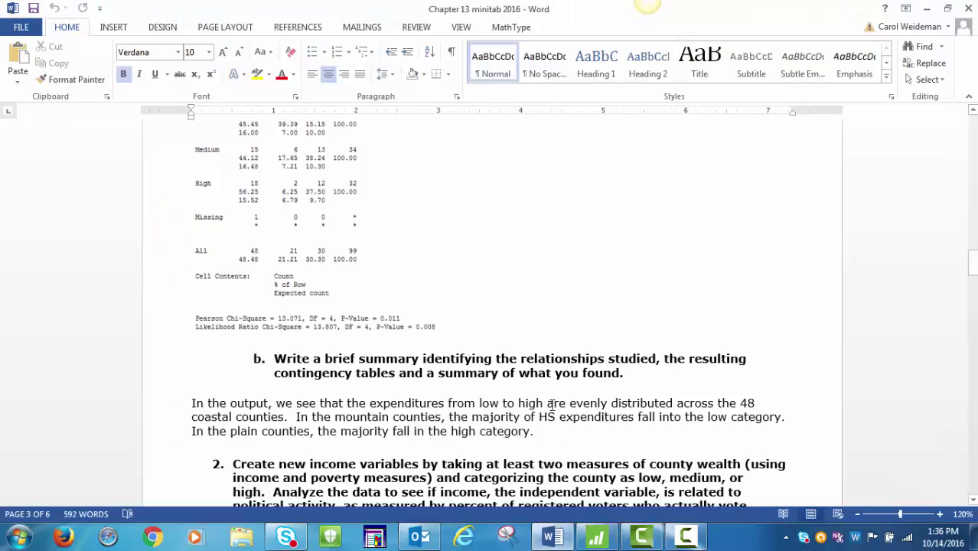
pyautogui.scroll(-4, 552, 406)
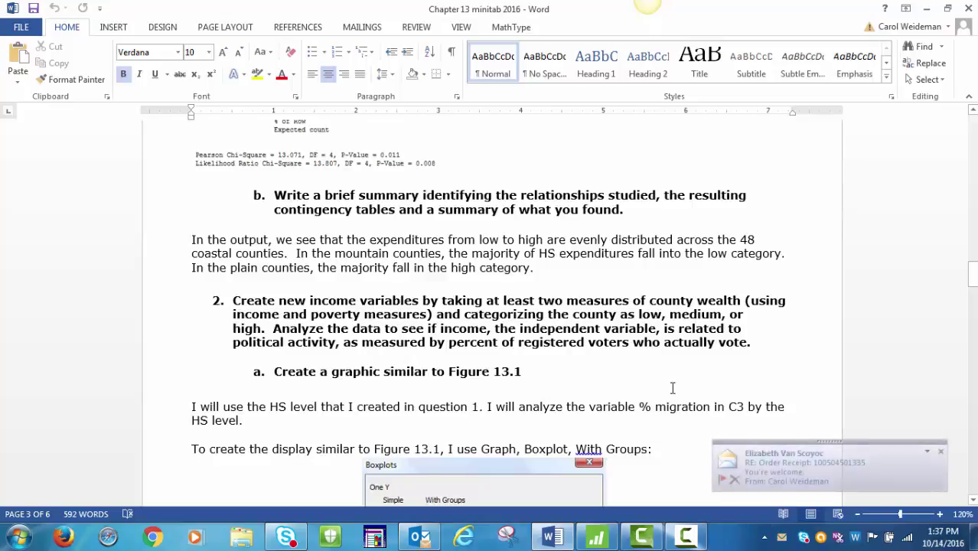
pyautogui.click(937, 449)
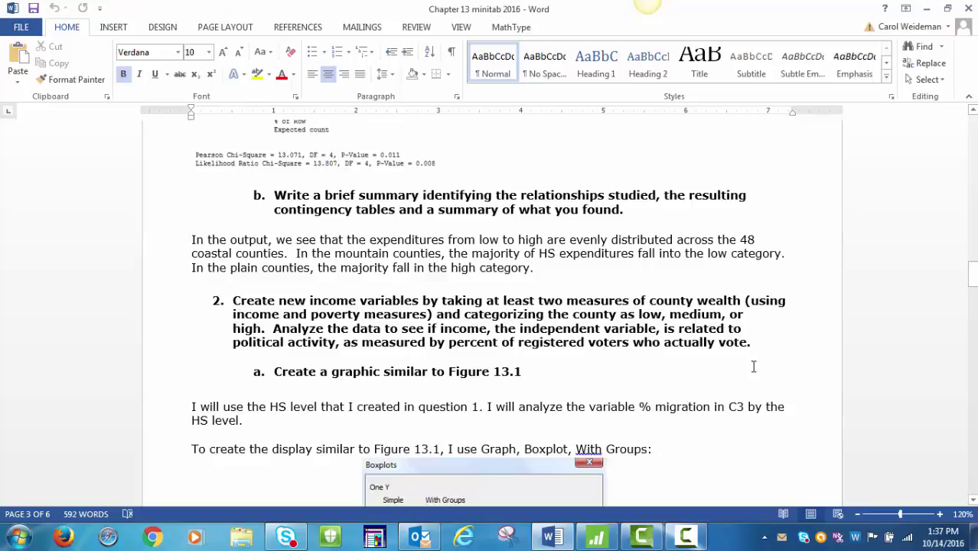
pyautogui.scroll(-1, 769, 379)
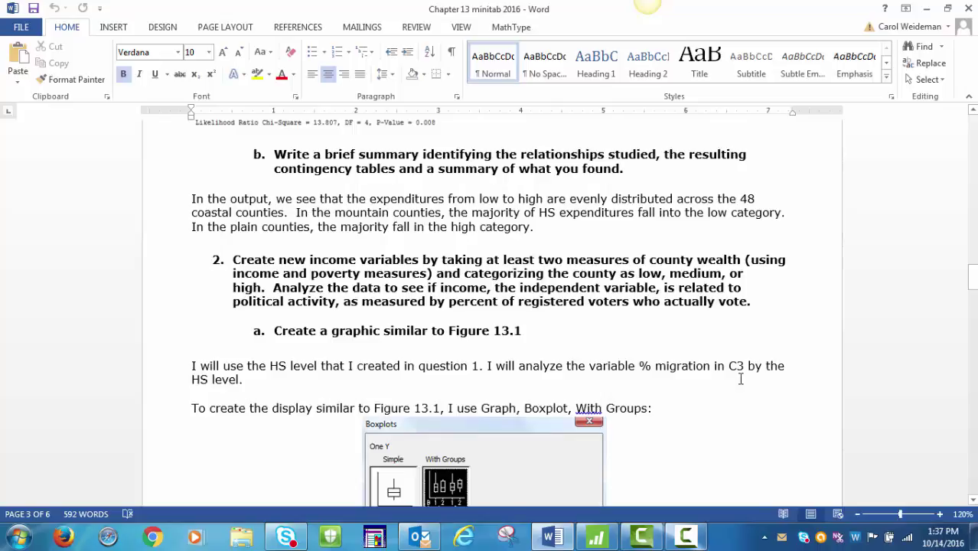
pyautogui.scroll(-5, 740, 378)
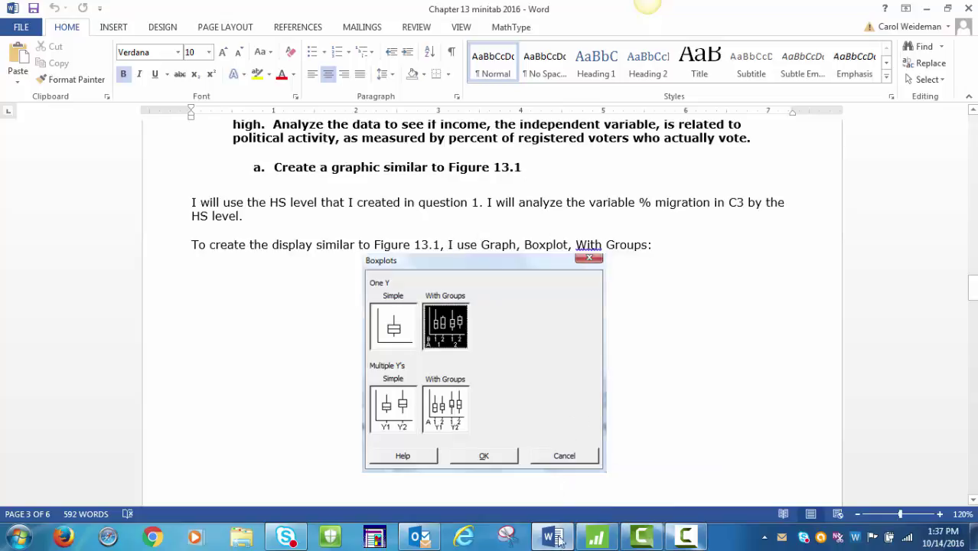
# Switch to Minitab and start a boxplot of the One Y, With Groups type
pyautogui.click(600, 540)
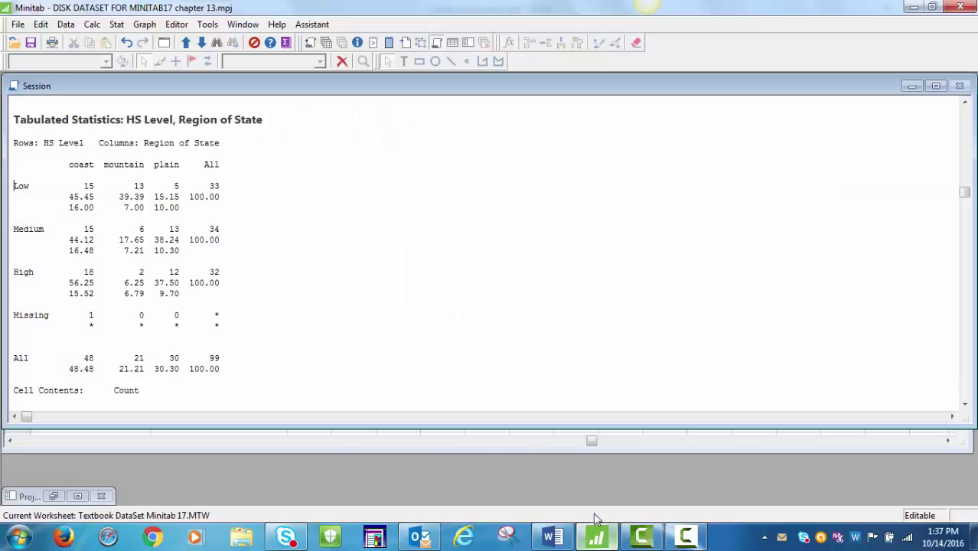
pyautogui.click(143, 25)
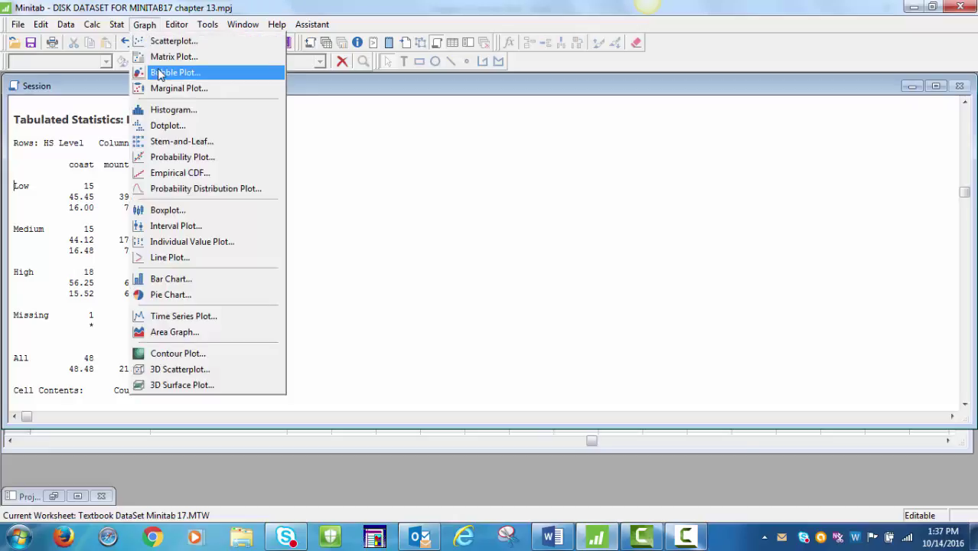
pyautogui.click(179, 214)
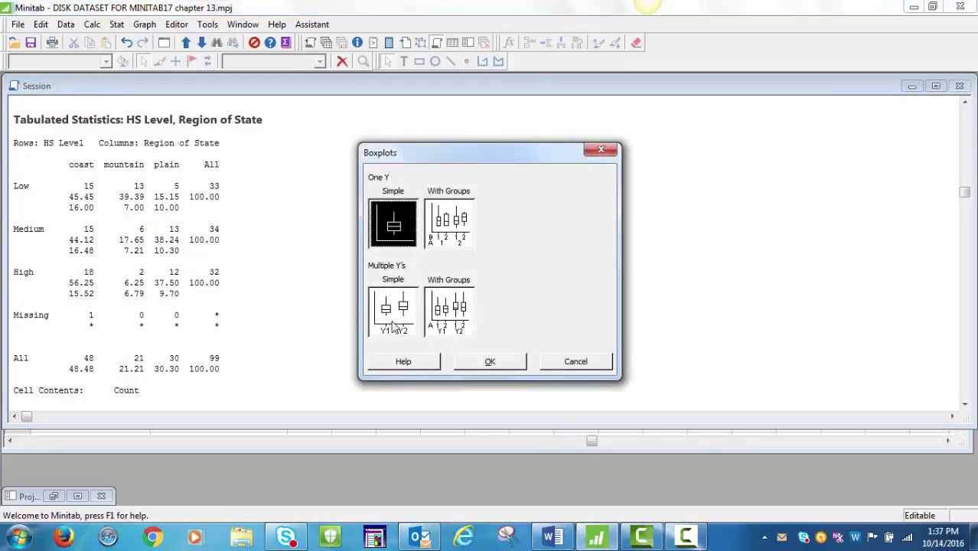
pyautogui.click(444, 243)
pyautogui.click(493, 363)
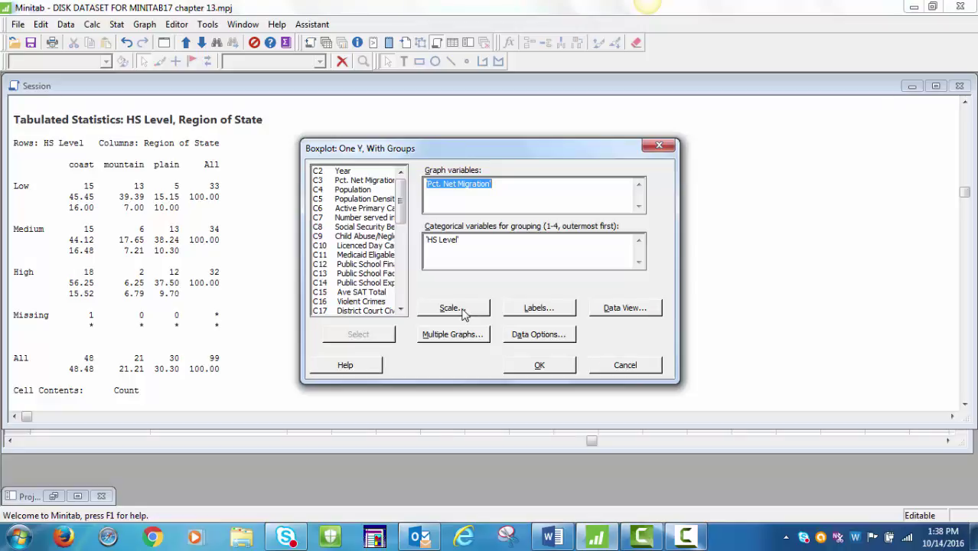
# Create the boxplot of Pct. Net Migration grouped by HS Level, with the mean symbol displayed and row 89 excluded
pyautogui.click(625, 310)
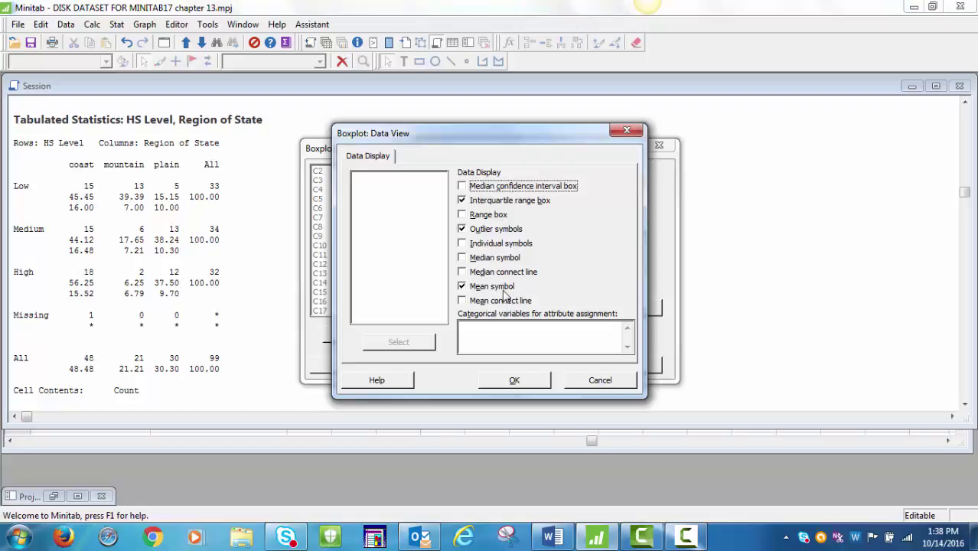
pyautogui.click(521, 383)
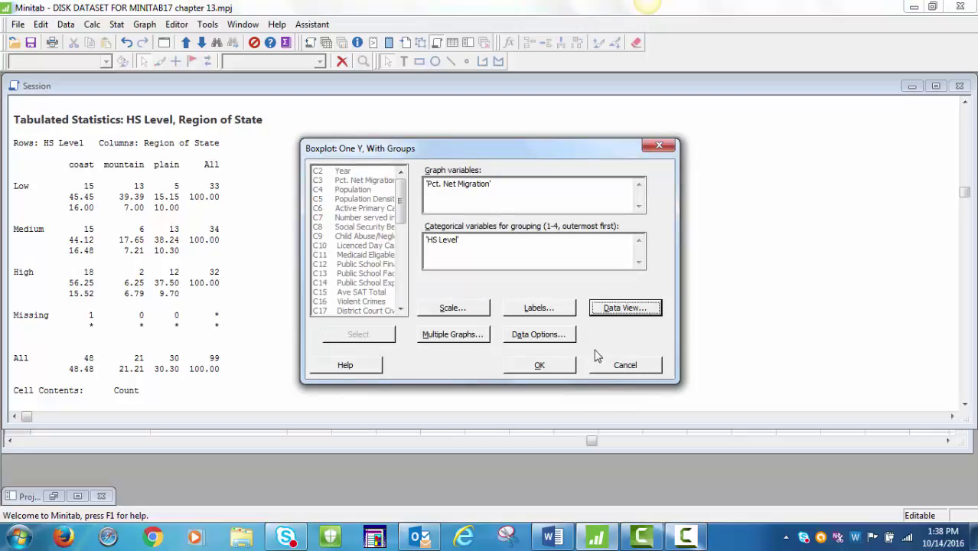
pyautogui.click(540, 334)
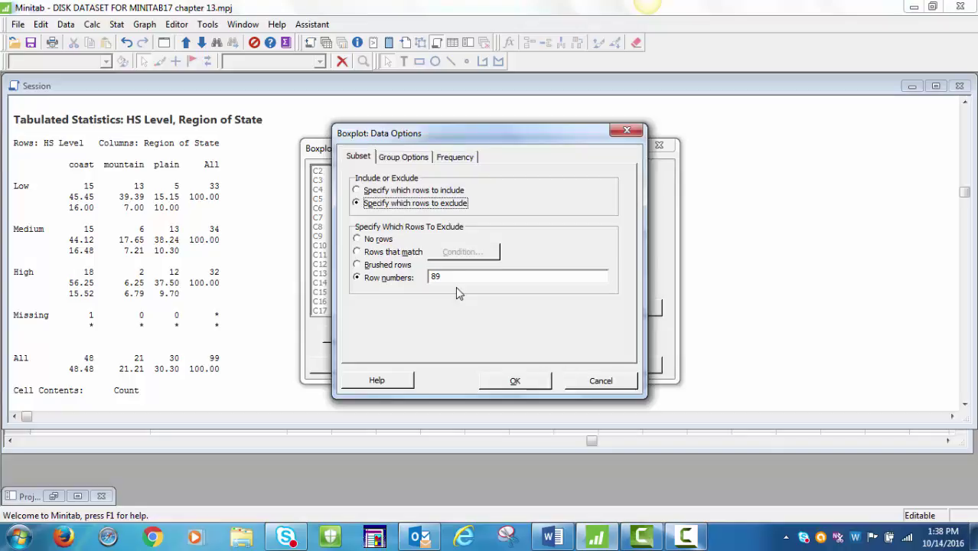
pyautogui.click(510, 383)
pyautogui.click(546, 370)
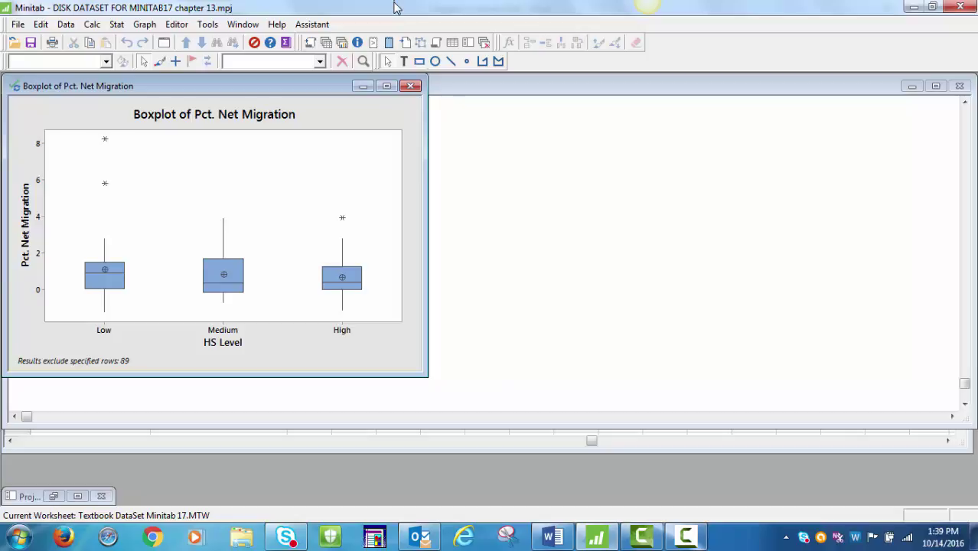
# Run a one-way ANOVA with Pct. Net Migration as the response in one column and HS Level as the factor
pyautogui.click(123, 26)
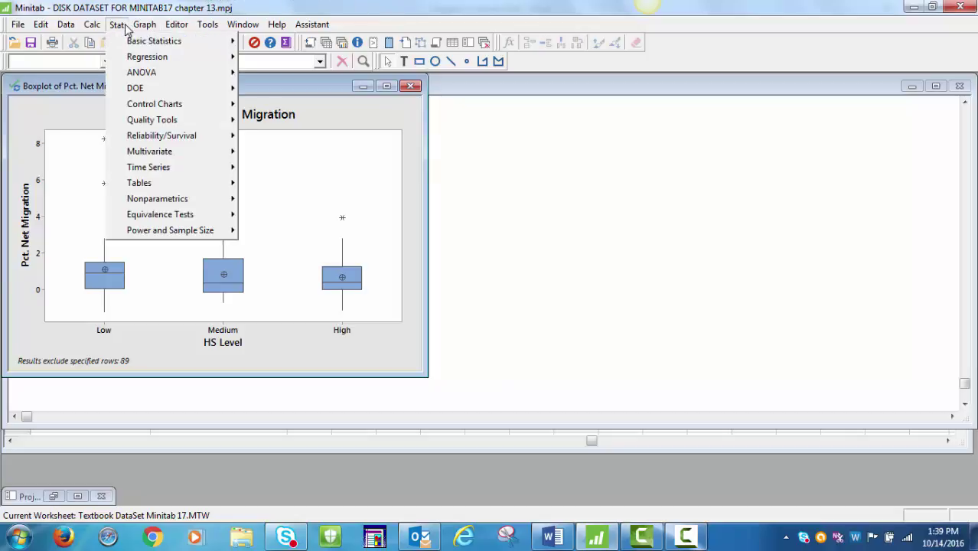
pyautogui.moveTo(149, 71)
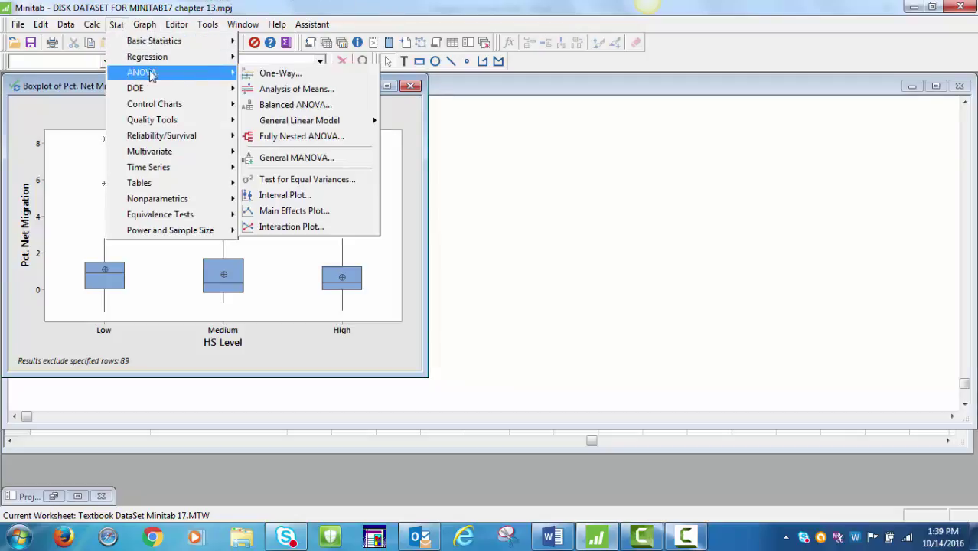
pyautogui.click(277, 74)
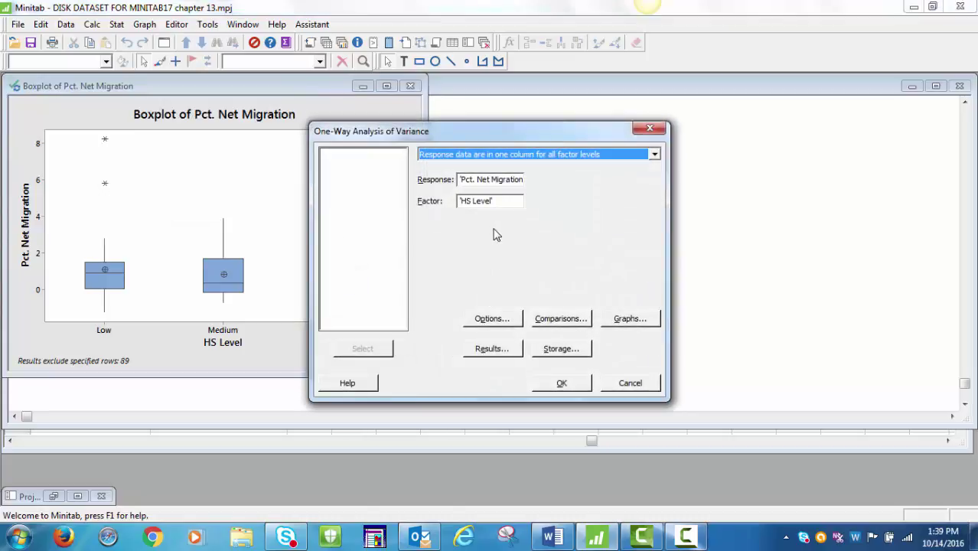
pyautogui.click(490, 186)
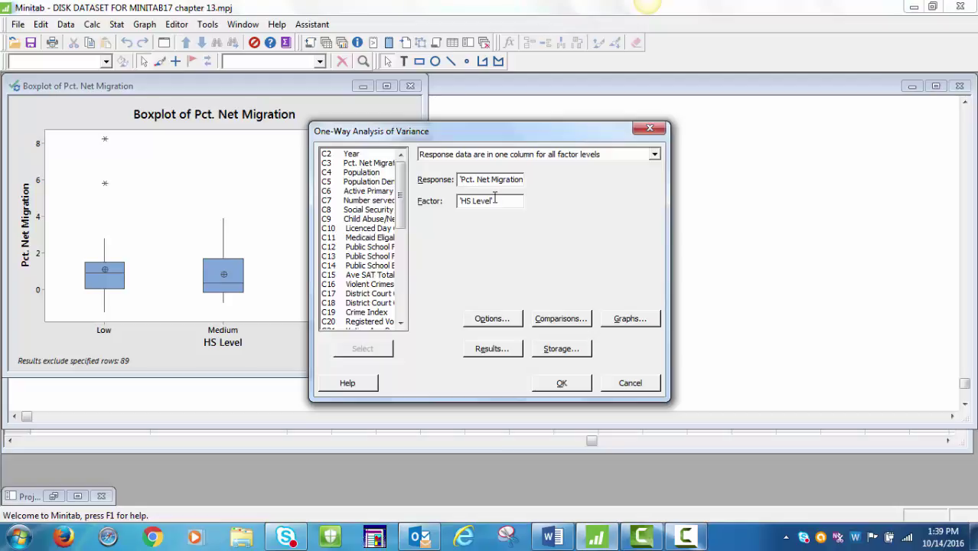
pyautogui.click(498, 202)
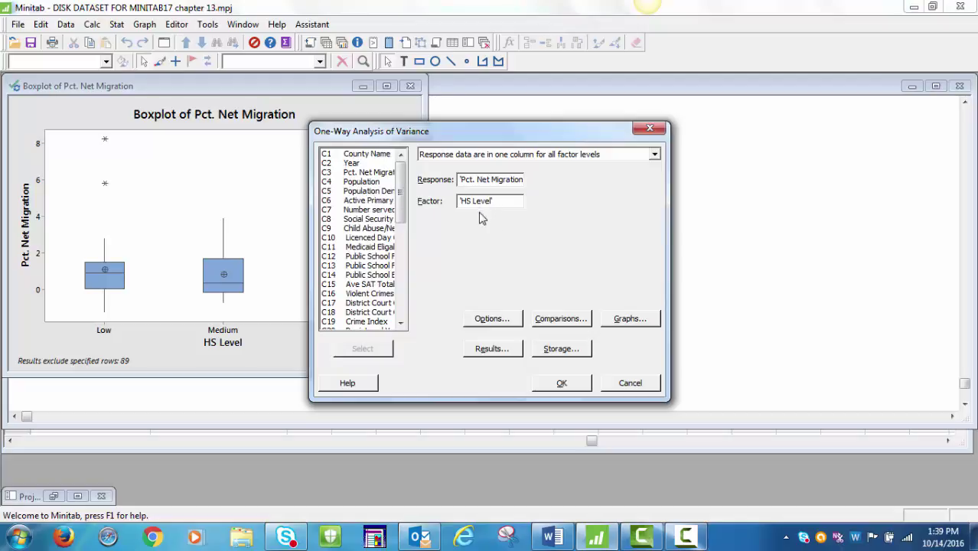
pyautogui.click(567, 387)
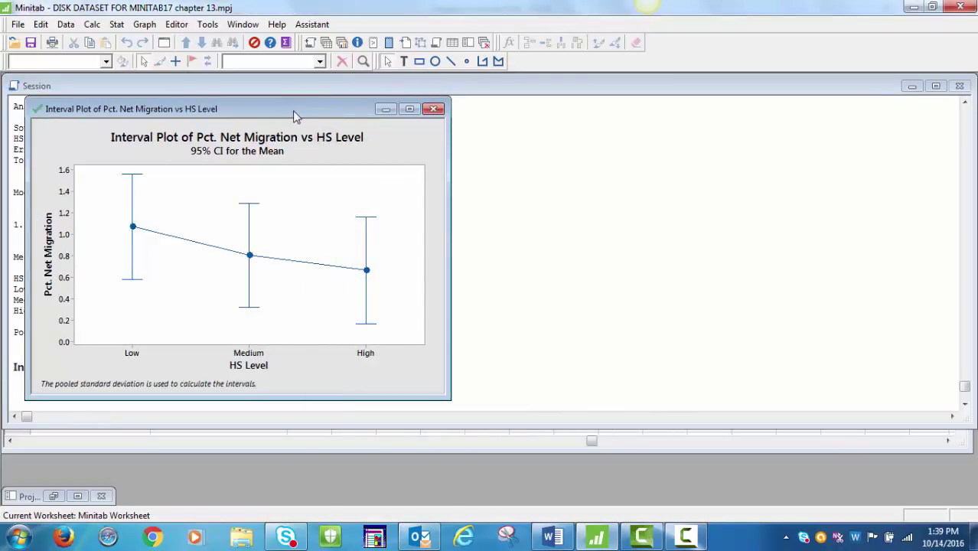
# Move the interval plot off the Session output and examine the one-way ANOVA's hypotheses, unused rows, variance table and HS Level means
pyautogui.moveTo(292, 110); pyautogui.dragTo(643, 108)
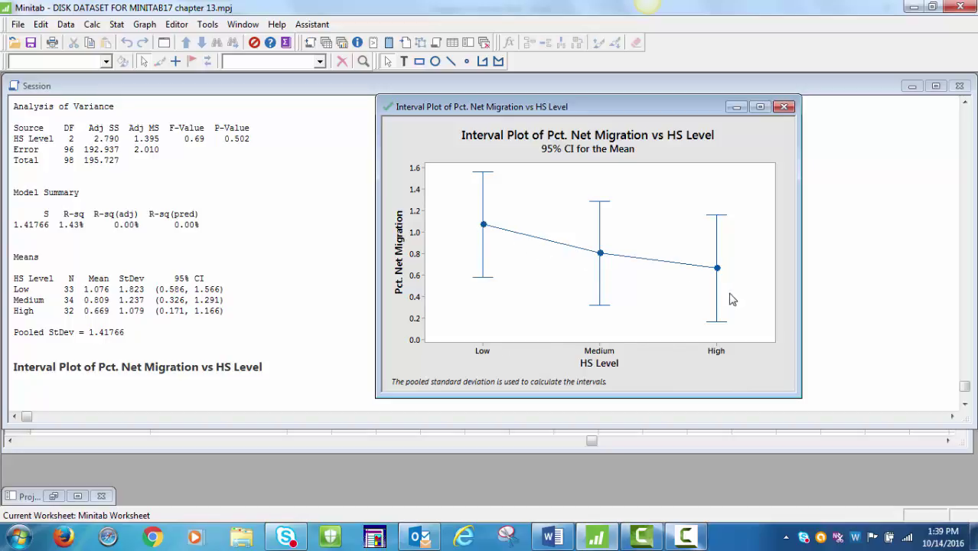
pyautogui.scroll(6, 300, 314)
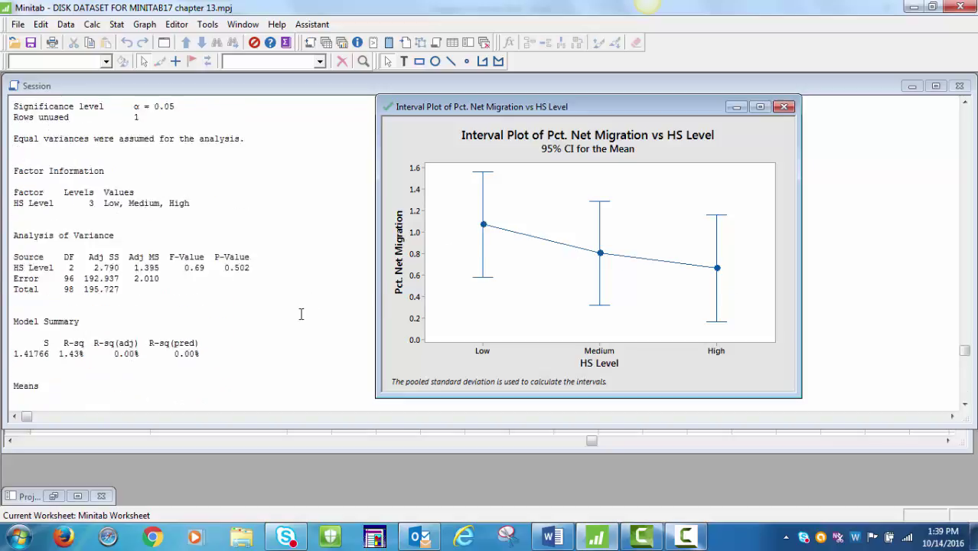
pyautogui.scroll(1, 301, 314)
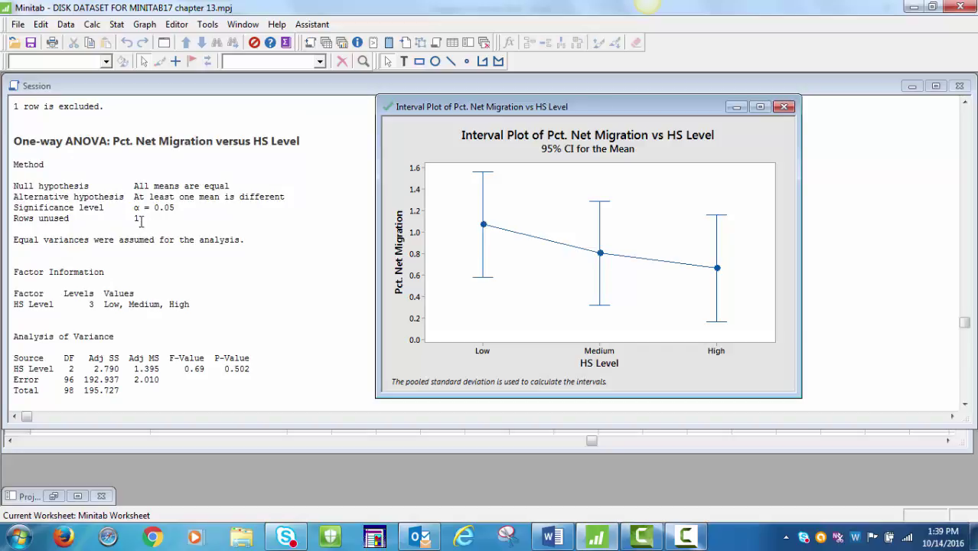
pyautogui.scroll(-2, 145, 230)
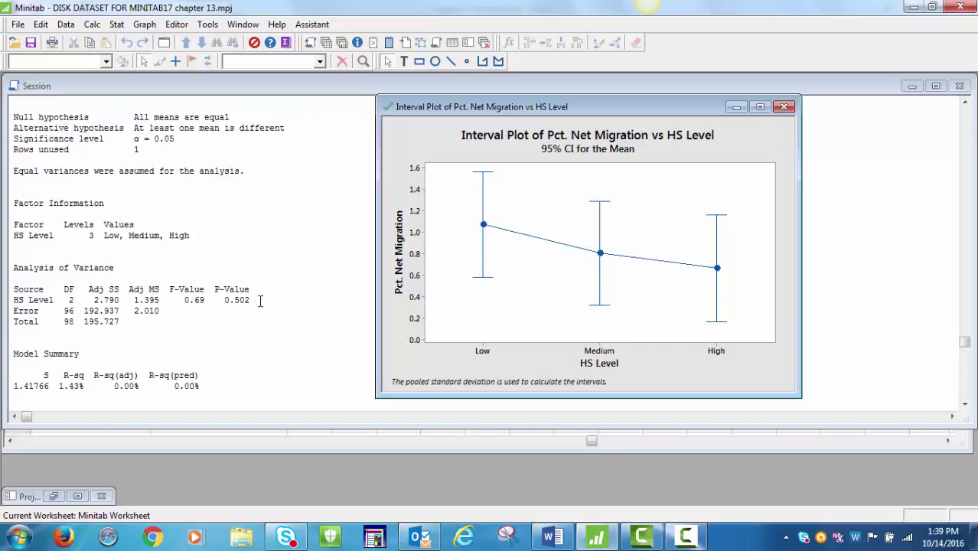
pyautogui.scroll(-4, 261, 301)
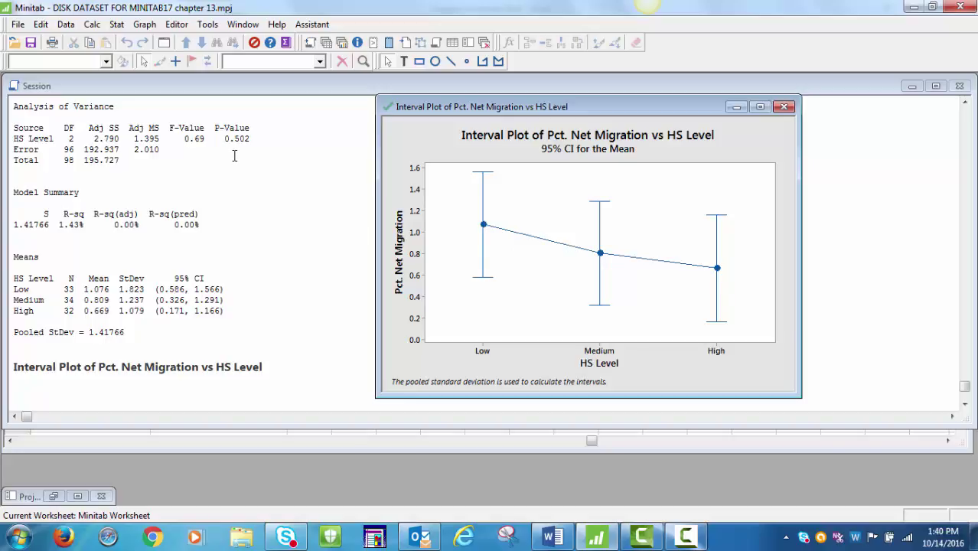
pyautogui.moveTo(678, 542)
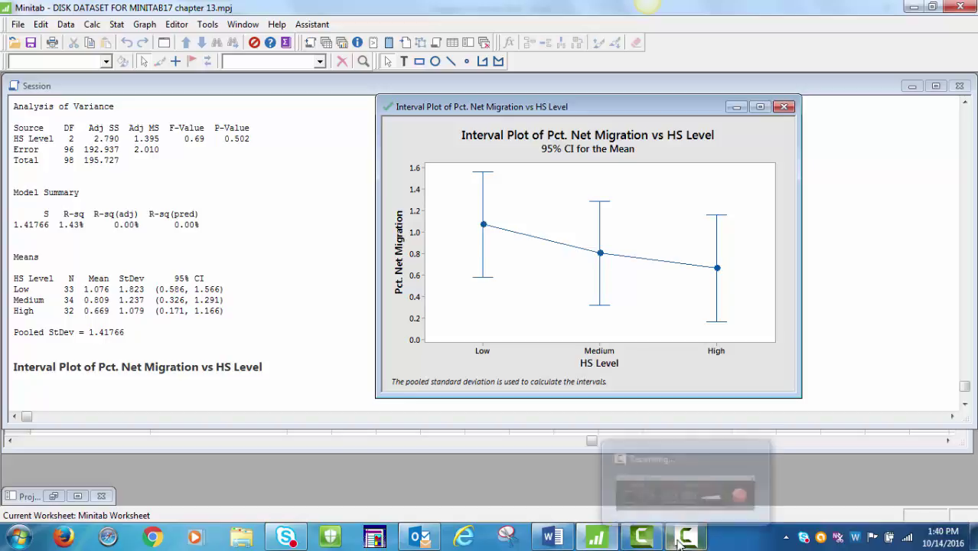